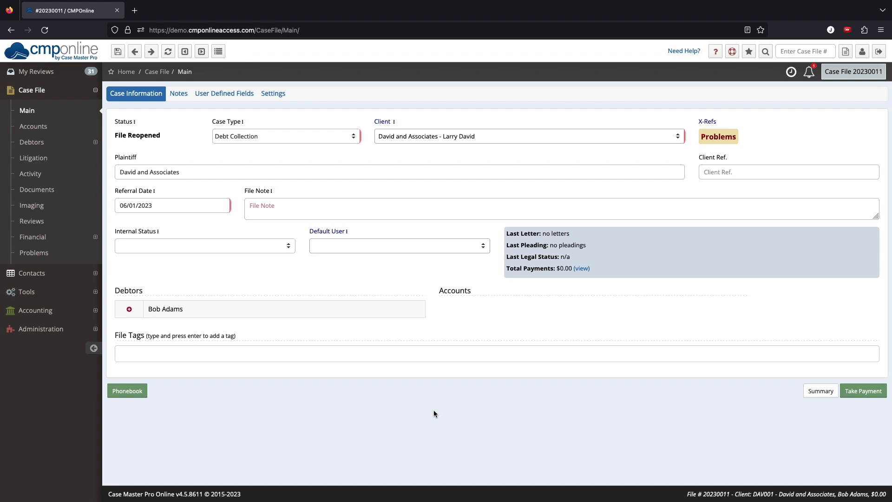
Open the debtor's contact card and show its empty Garnishments list under More
{"action": "left_click", "coordinate": [94, 147]}
{"action": "left_click", "coordinate": [94, 160]}
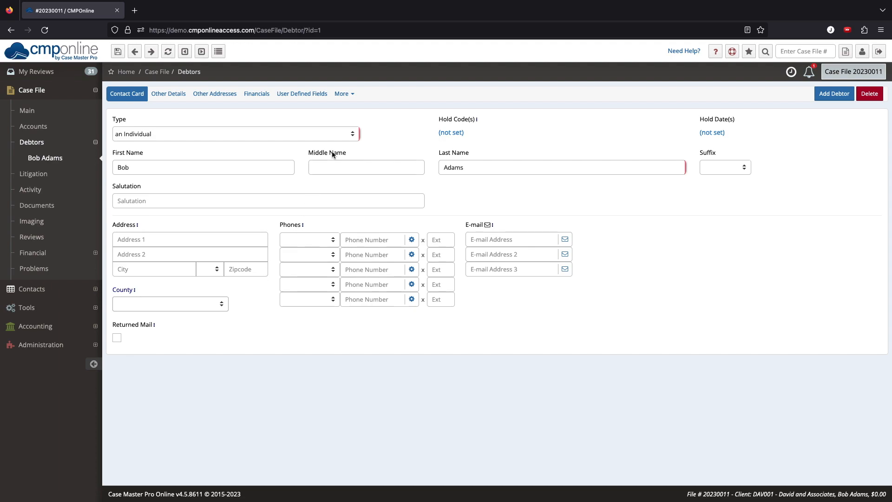
{"action": "left_click", "coordinate": [350, 94]}
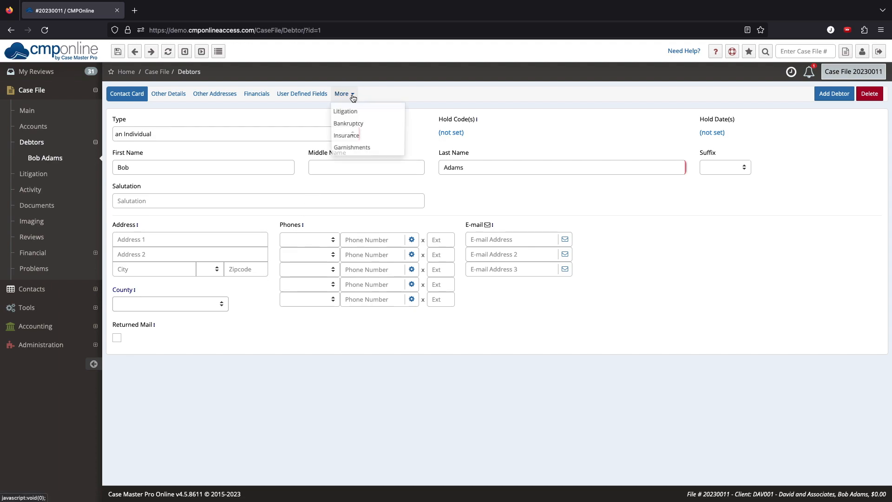
{"action": "left_click", "coordinate": [387, 148]}
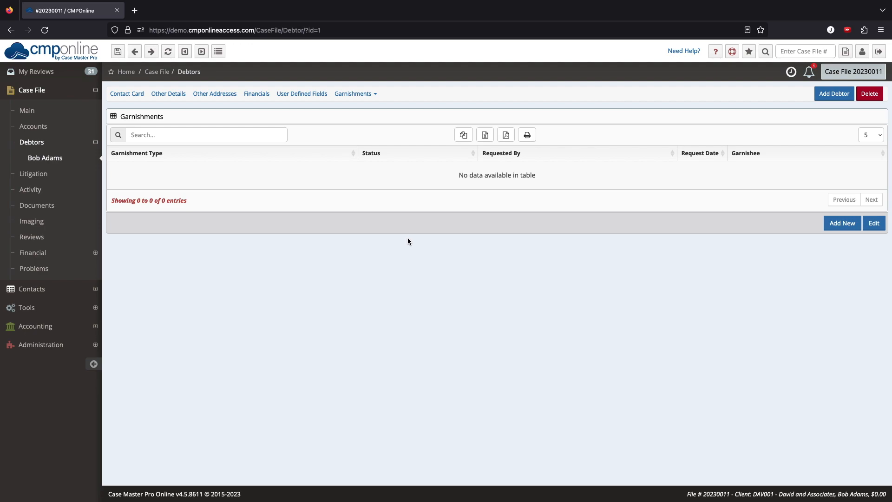
Enable and save the user preference Expand Debtor's 'More' Tab?
{"action": "left_click", "coordinate": [864, 52]}
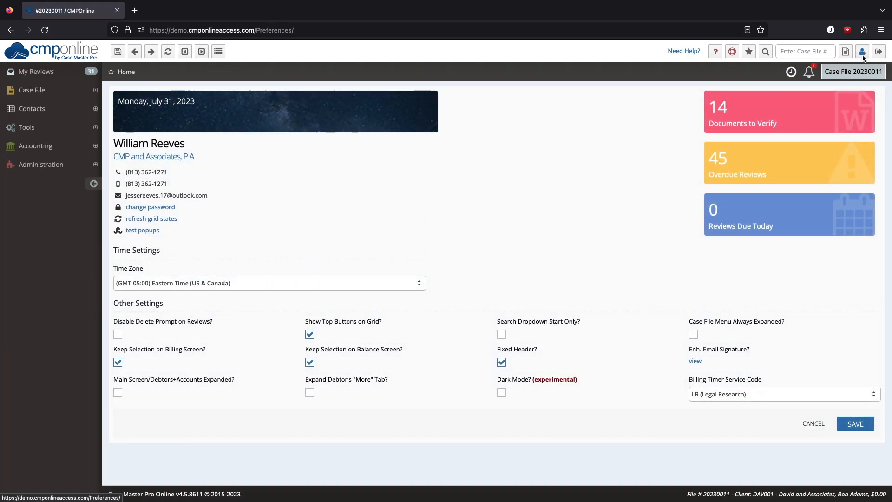
{"action": "left_click", "coordinate": [309, 393]}
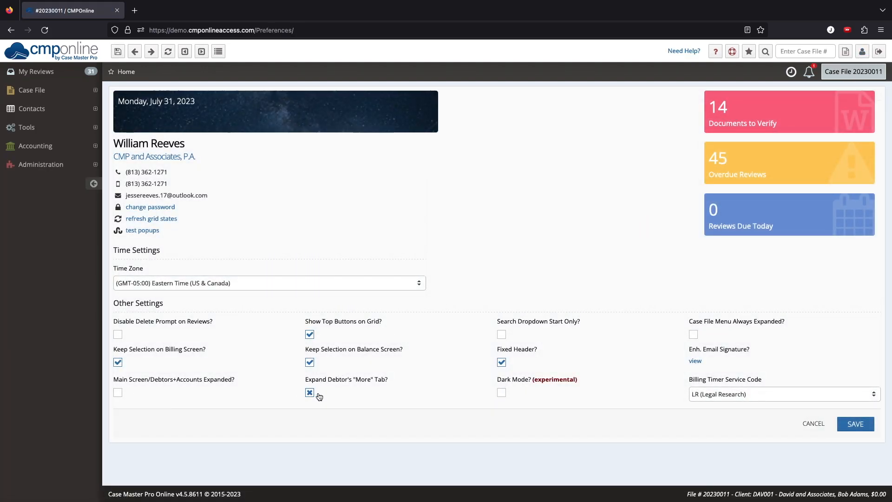
{"action": "left_click", "coordinate": [852, 425]}
Reopen the debtor's contact card from Case File > Debtors
{"action": "left_click", "coordinate": [82, 90]}
{"action": "left_click", "coordinate": [77, 140]}
{"action": "left_click", "coordinate": [72, 159]}
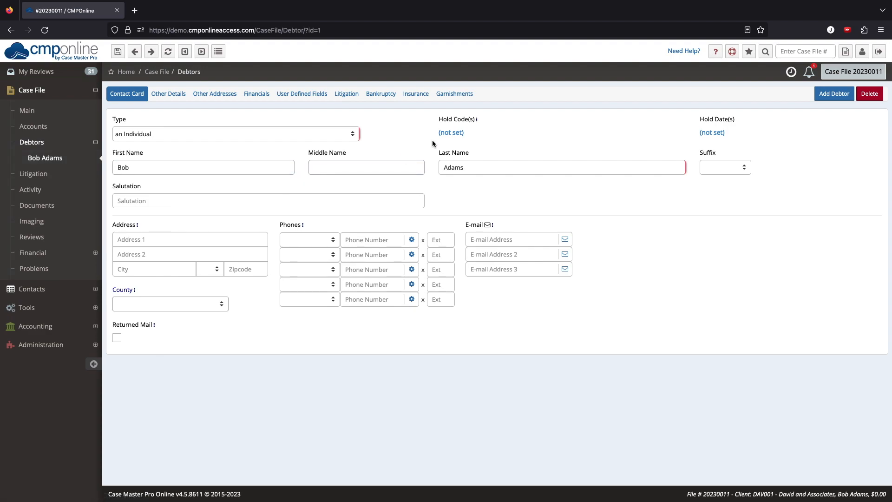
Open the debtor's Garnishments tab and start a new garnishment with Add New
{"action": "left_click", "coordinate": [469, 95]}
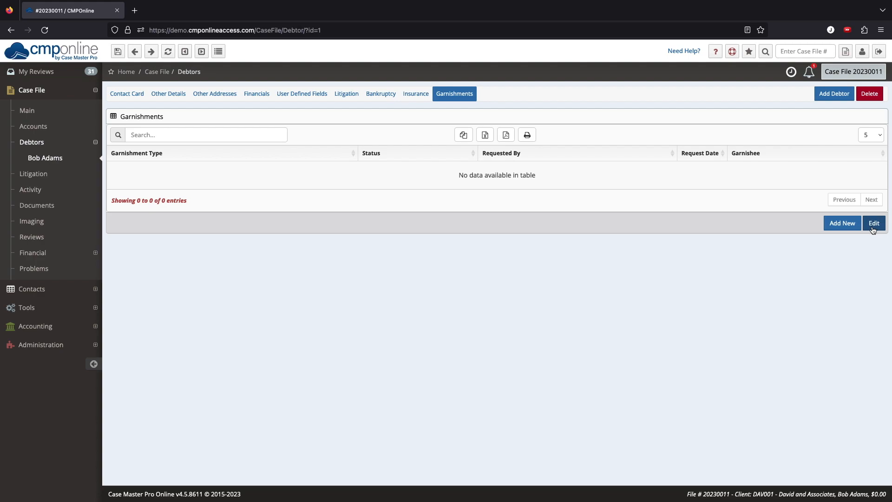
{"action": "left_click", "coordinate": [844, 226]}
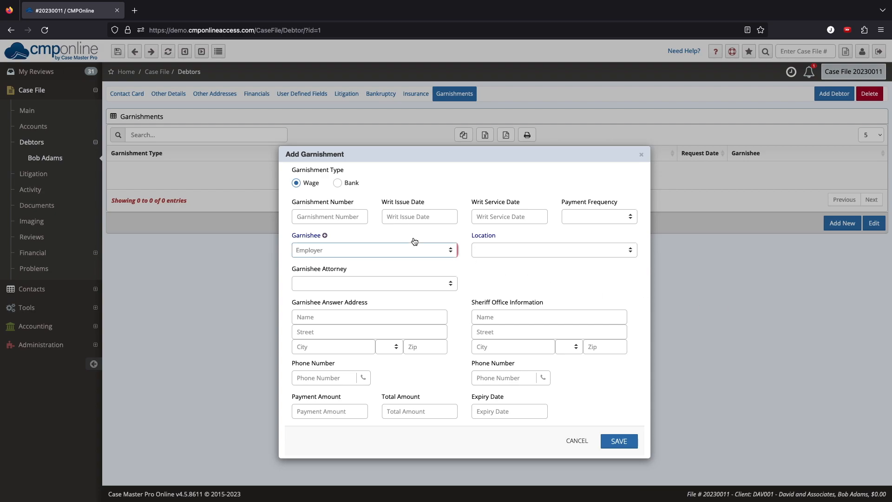
Keep type Wage, enter the garnishment number and writ dates 5/1/23 and 5/7/23
{"action": "left_click", "coordinate": [337, 184]}
{"action": "left_click", "coordinate": [296, 182]}
{"action": "left_click", "coordinate": [331, 216]}
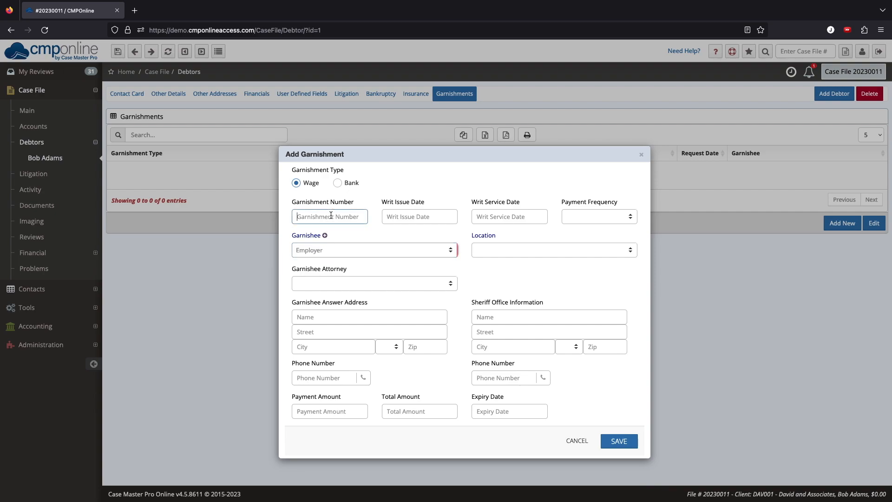
{"action": "type", "text": "568985"}
{"action": "key", "text": "Tab"}
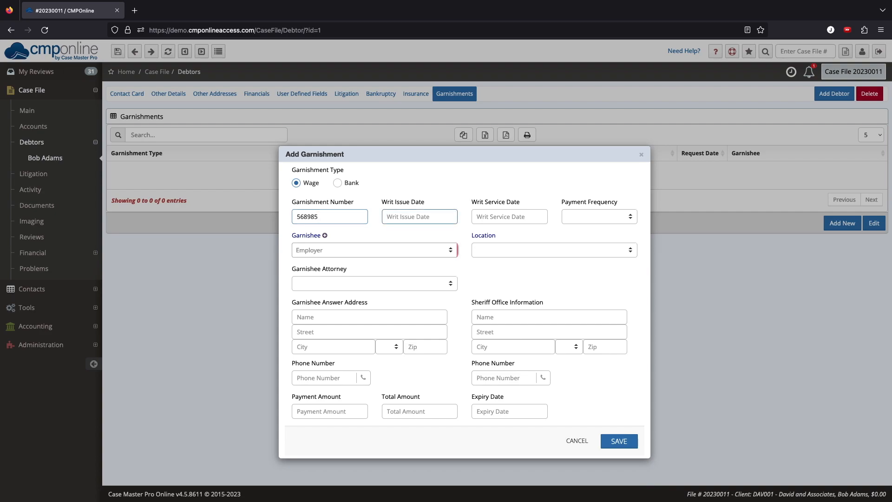
{"action": "type", "text": "5/1/23"}
{"action": "key", "text": "Tab"}
{"action": "type", "text": "5/7/23"}
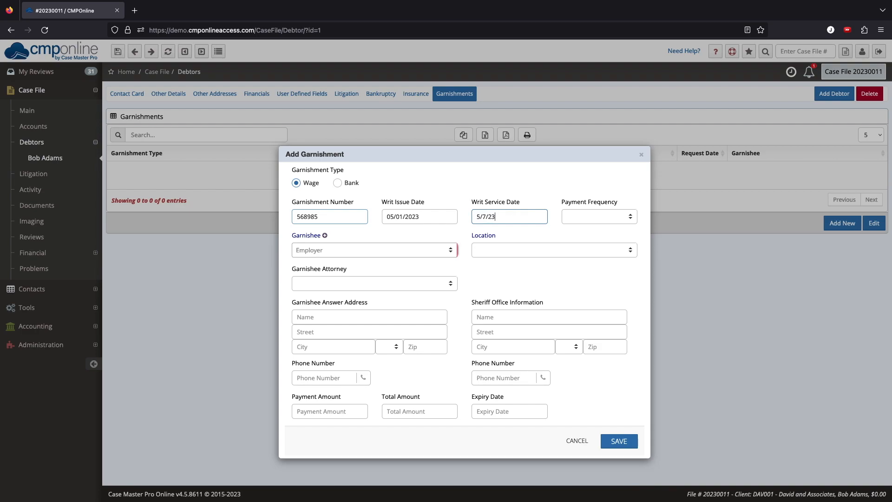
{"action": "key", "text": "Tab"}
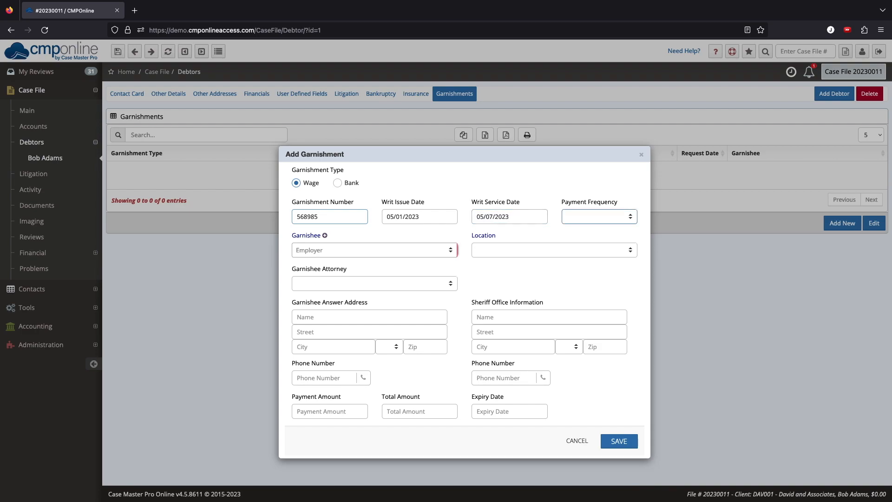
Set payment frequency to Monthly and garnishee to AHHH12
{"action": "left_click", "coordinate": [586, 217]}
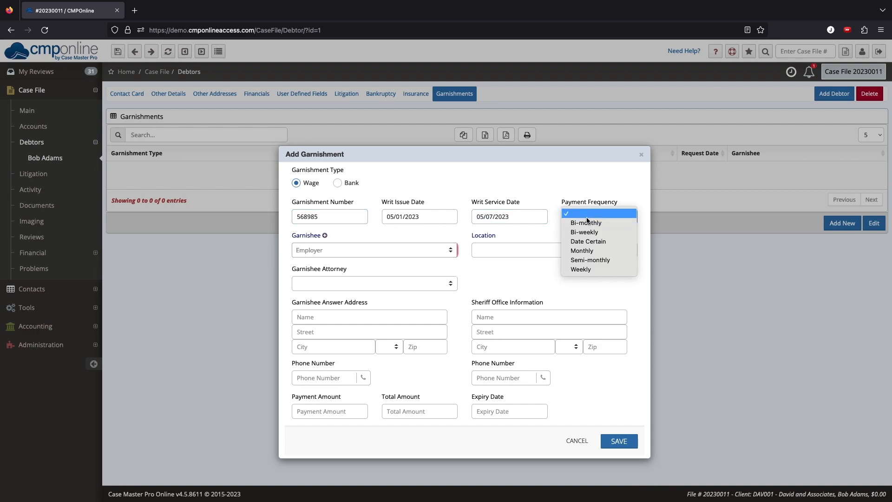
{"action": "left_click", "coordinate": [609, 251]}
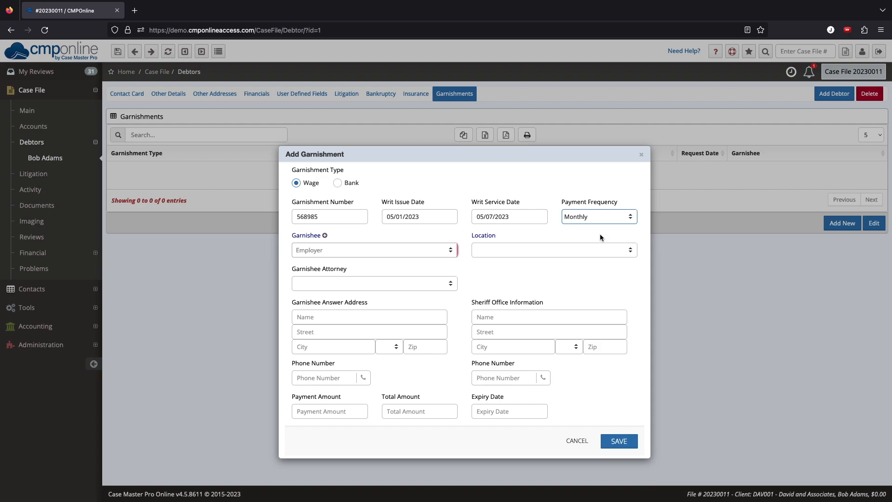
{"action": "left_click", "coordinate": [441, 251]}
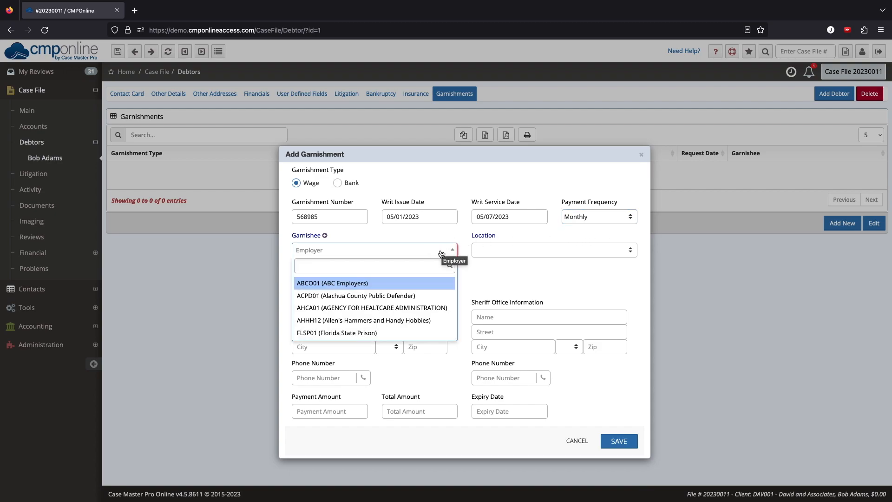
{"action": "left_click", "coordinate": [439, 320]}
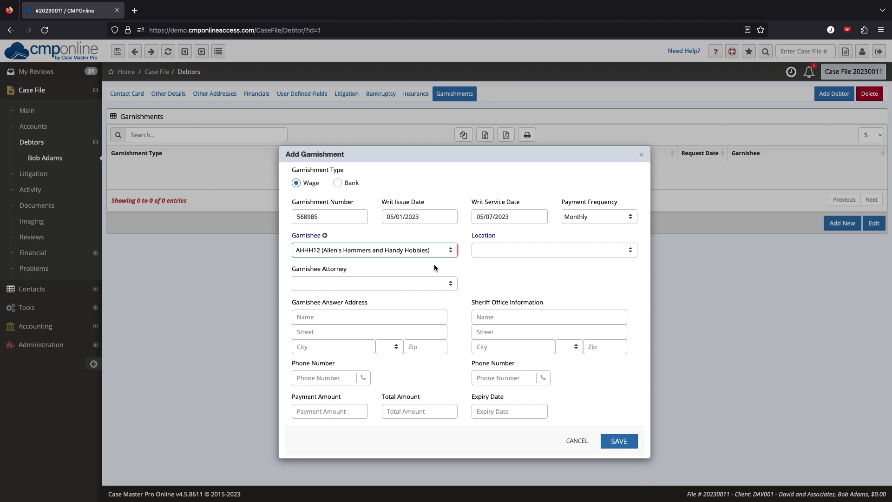
{"action": "left_click", "coordinate": [324, 236]}
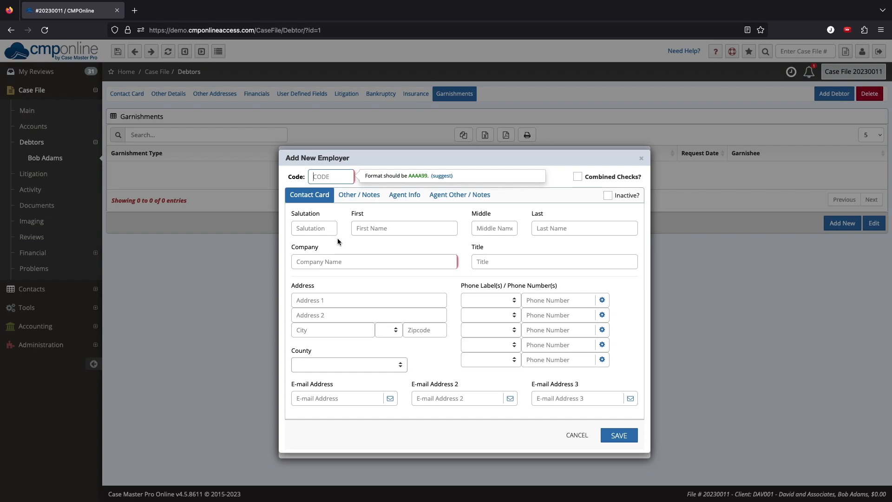
{"action": "left_click", "coordinate": [573, 435]}
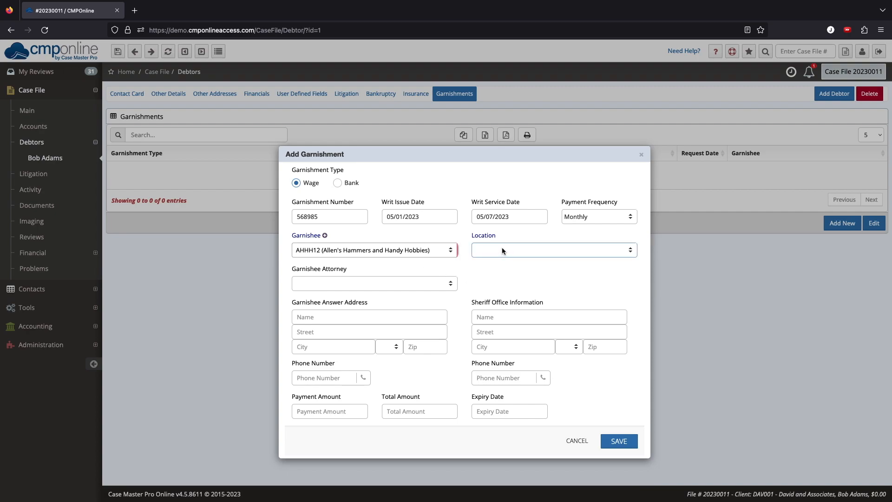
Choose the garnishee attorney and enter the answer and sheriff office addresses with zip 32608
{"action": "left_click", "coordinate": [431, 283]}
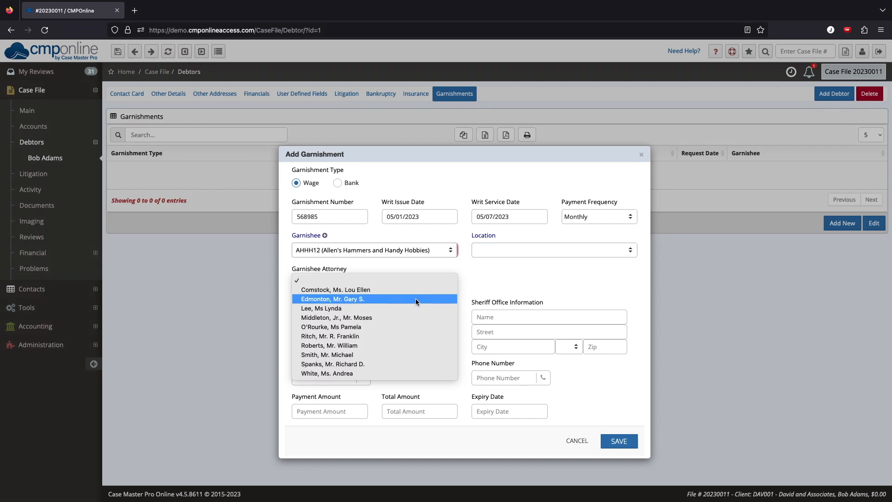
{"action": "left_click", "coordinate": [402, 344]}
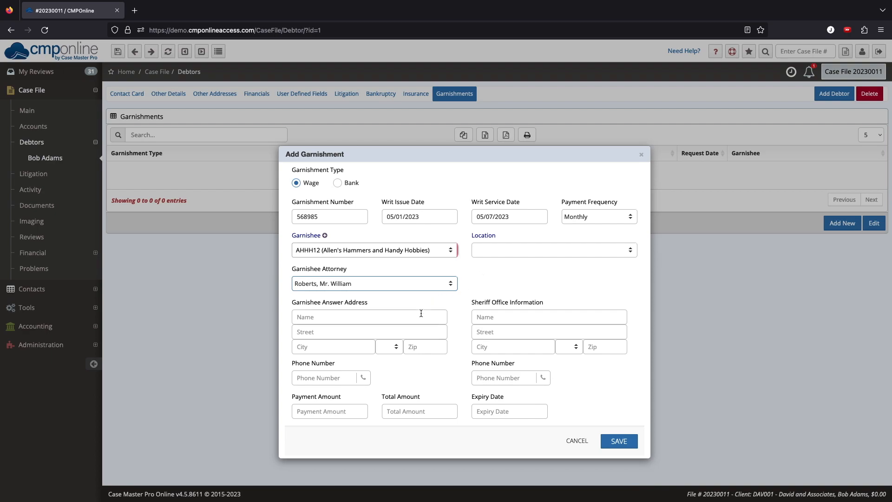
{"action": "left_click", "coordinate": [418, 331]}
{"action": "type", "text": "123 Main Street"}
{"action": "key", "text": "Tab"}
{"action": "type", "text": "32608"}
{"action": "key", "text": "Tab"}
{"action": "key", "text": "Tab"}
{"action": "left_click", "coordinate": [506, 332]}
{"action": "type", "text": "321 "}
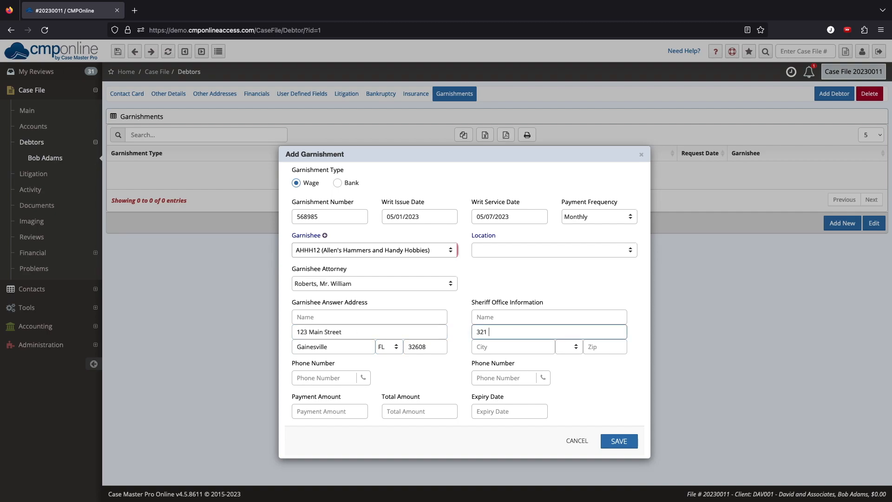
{"action": "type", "text": "3rd Ave"}
{"action": "key", "text": "Tab"}
{"action": "type", "text": "32608"}
{"action": "key", "text": "Tab"}
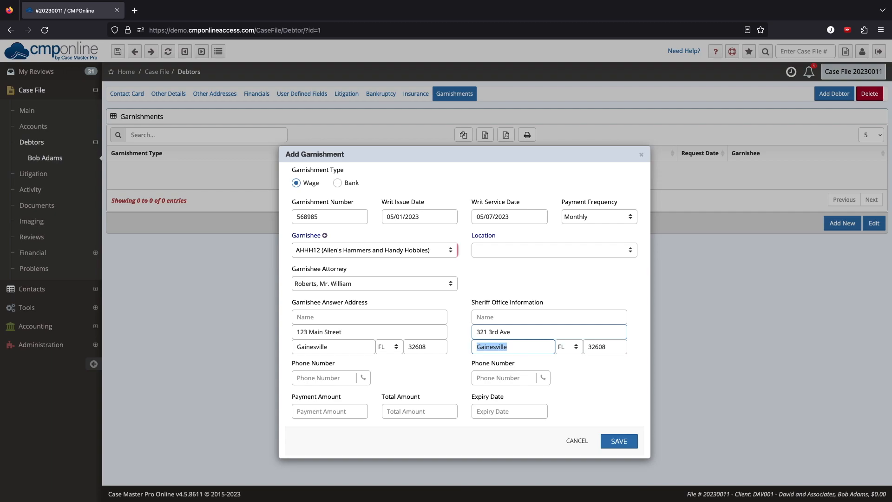
Enter payment amount 100, total amount 1000 and expiry date 7/01/2023
{"action": "left_click", "coordinate": [352, 408]}
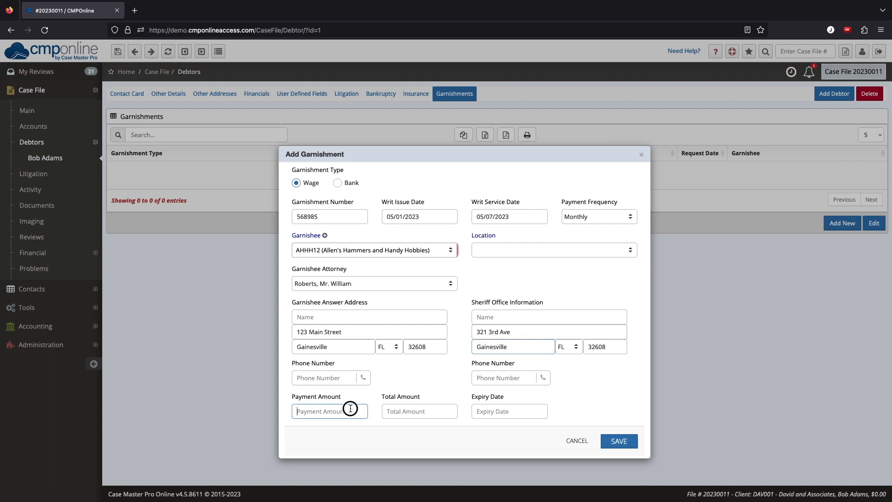
{"action": "type", "text": "100"}
{"action": "key", "text": "Tab"}
{"action": "type", "text": "1000"}
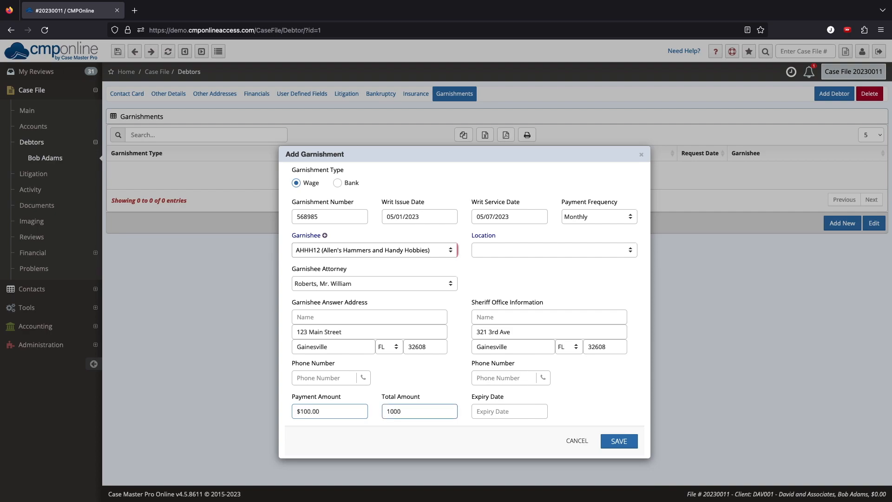
{"action": "key", "text": "Tab"}
{"action": "type", "text": "7/01/2023"}
{"action": "key", "text": "Tab"}
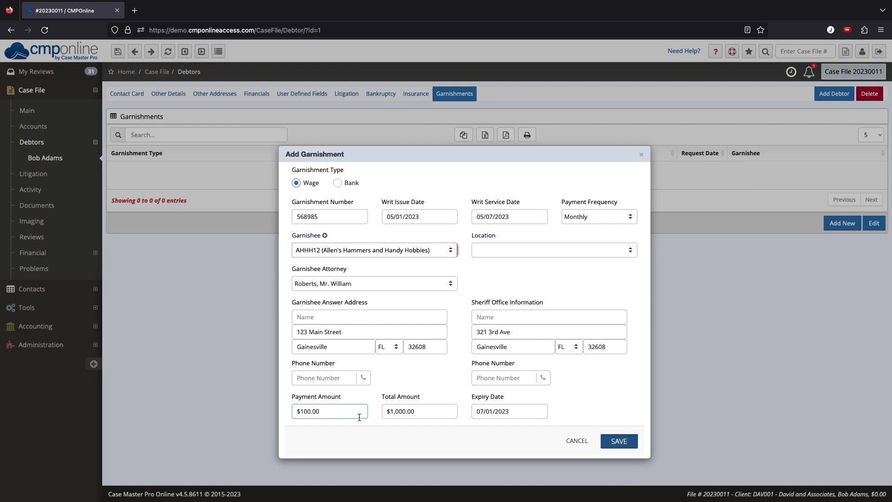
Save the wage garnishment and reopen its row for editing
{"action": "left_click", "coordinate": [616, 441]}
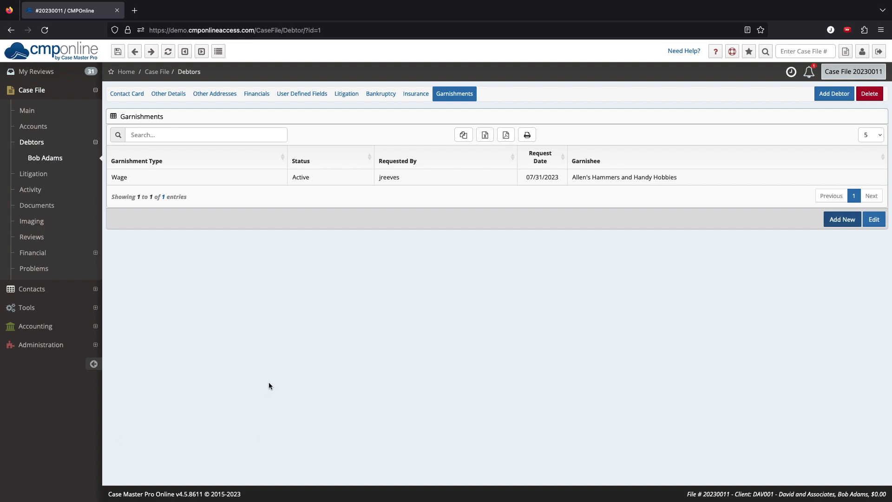
{"action": "left_click", "coordinate": [507, 179]}
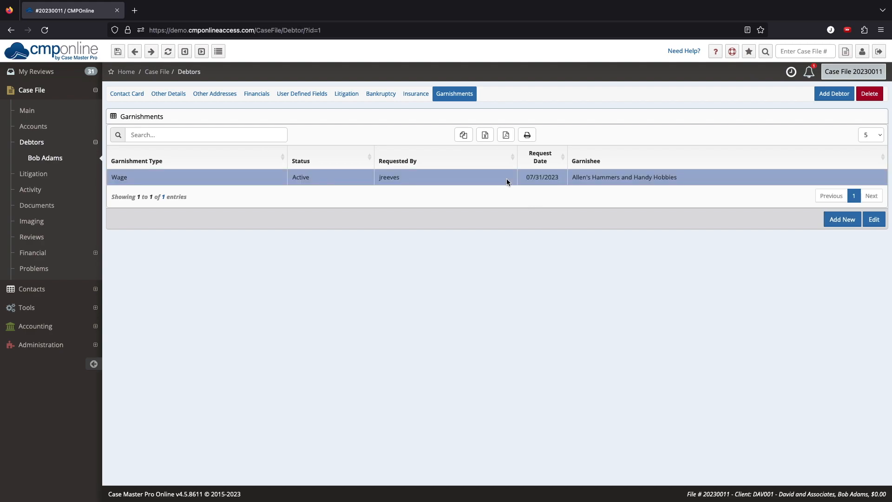
{"action": "left_click", "coordinate": [875, 221]}
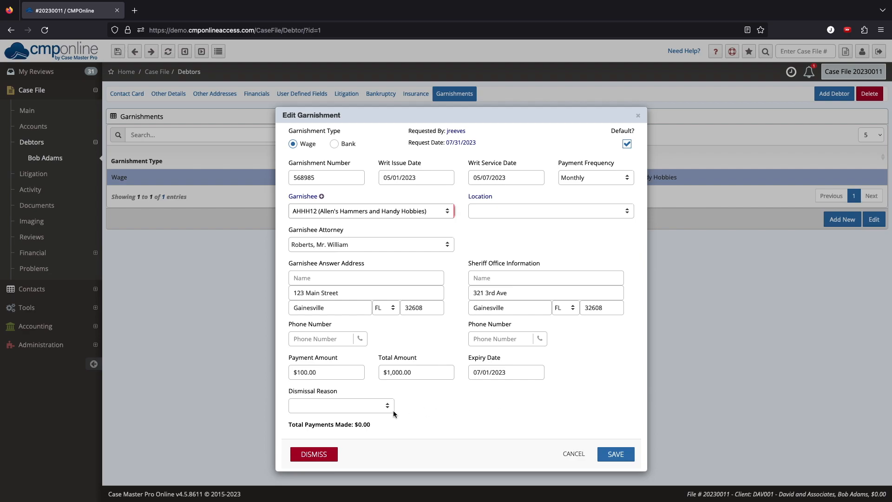
Dismiss the wage garnishment with dismissal reason Test
{"action": "left_click", "coordinate": [378, 405]}
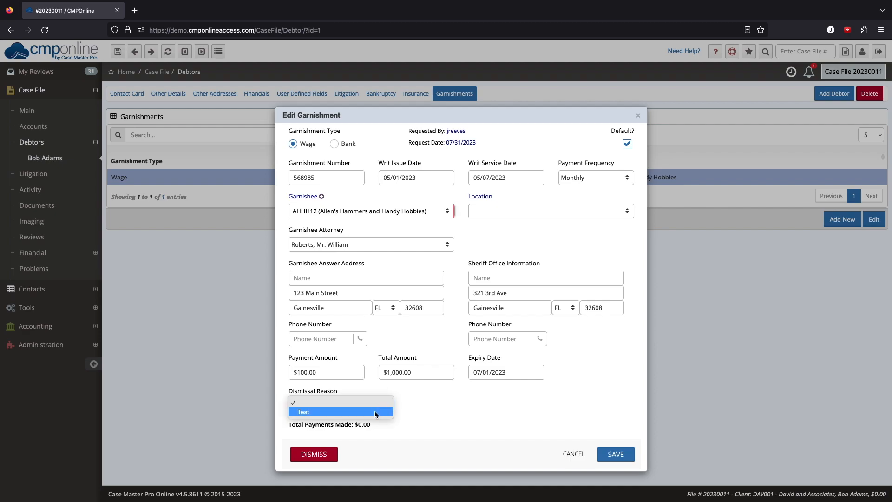
{"action": "left_click", "coordinate": [375, 412]}
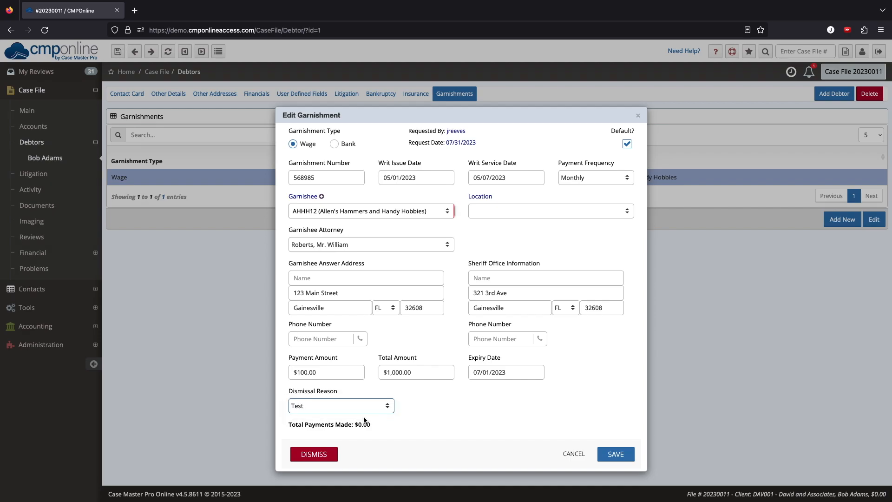
{"action": "left_click", "coordinate": [315, 454]}
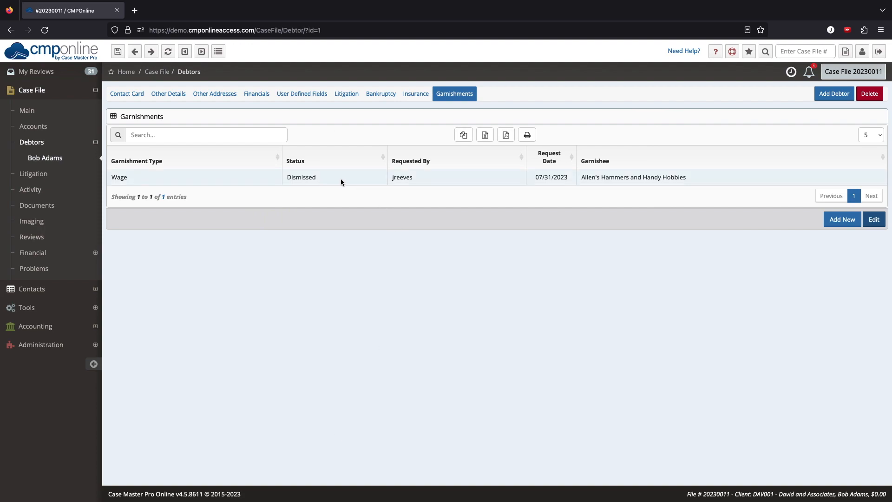
{"action": "left_click_drag", "start_coordinate": [320, 177], "coordinate": [287, 177]}
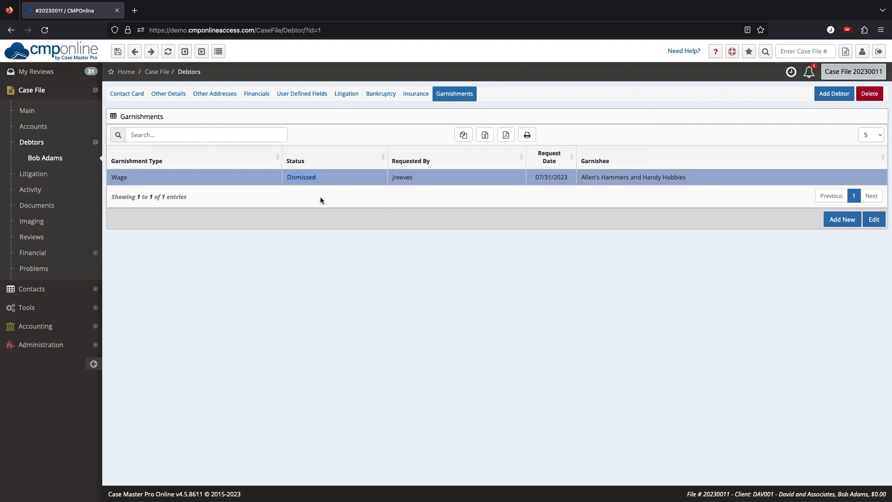